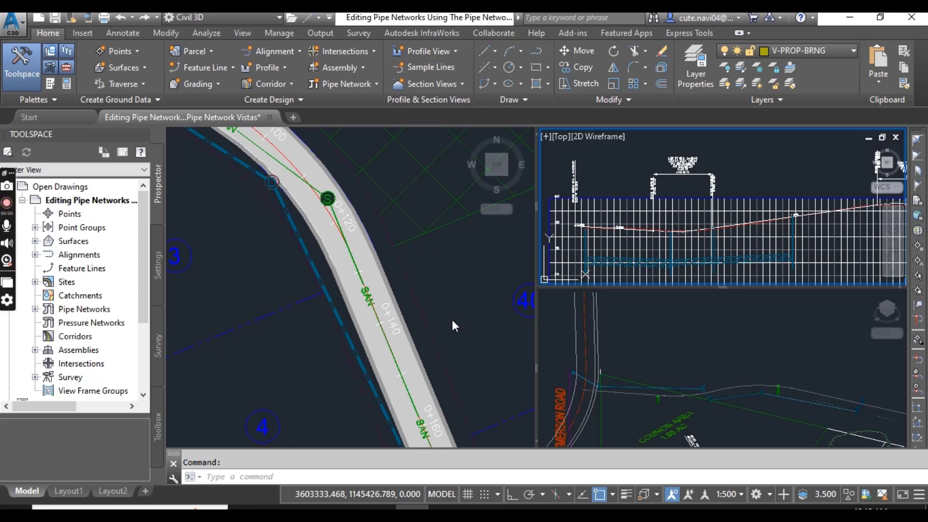
Glance at browser tabs, then return to the plan viewport and dismiss the warning popup.
left_click(379, 505)
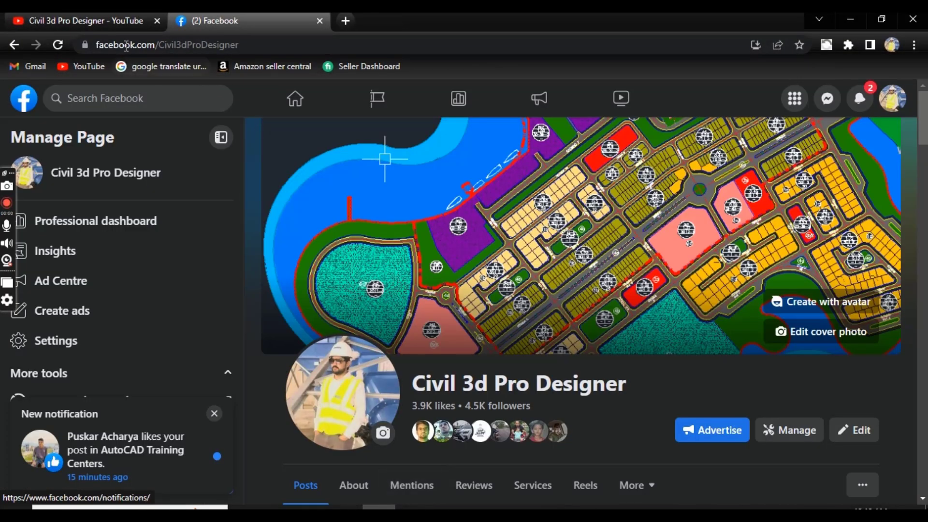
left_click(104, 20)
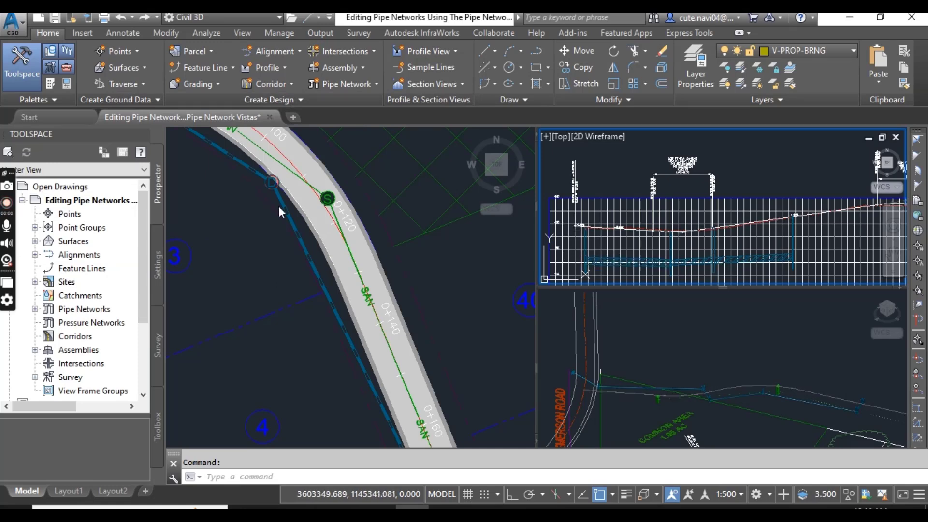
left_click(251, 266)
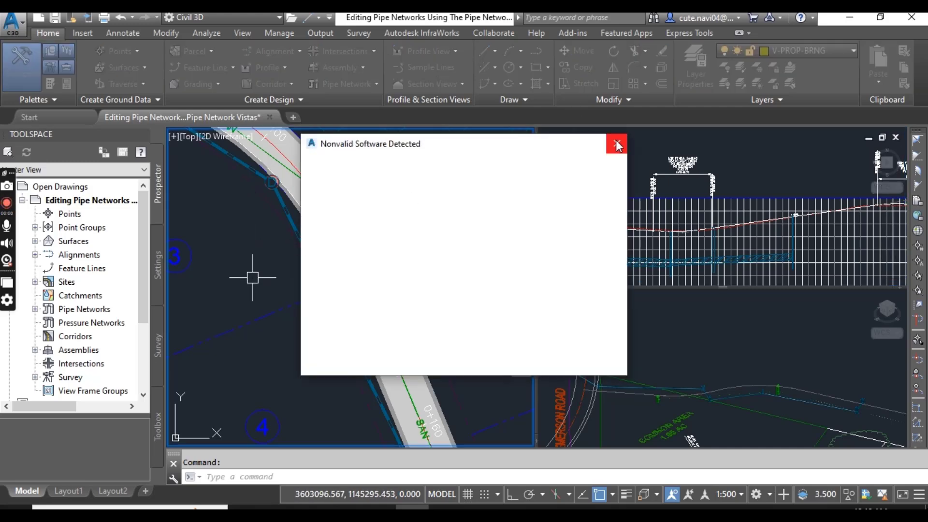
left_click(617, 143)
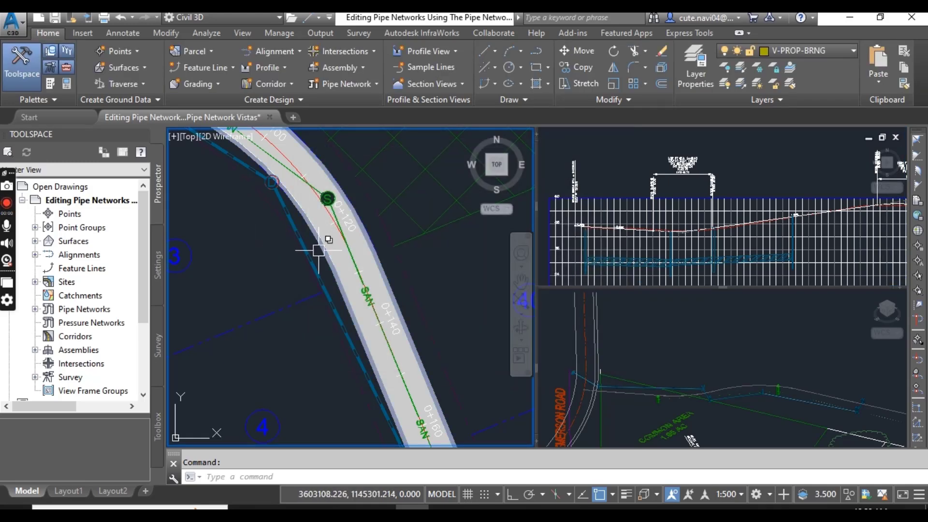
Select the storm pipe and open Edit Pipe Network for Storm1.
left_click(303, 255)
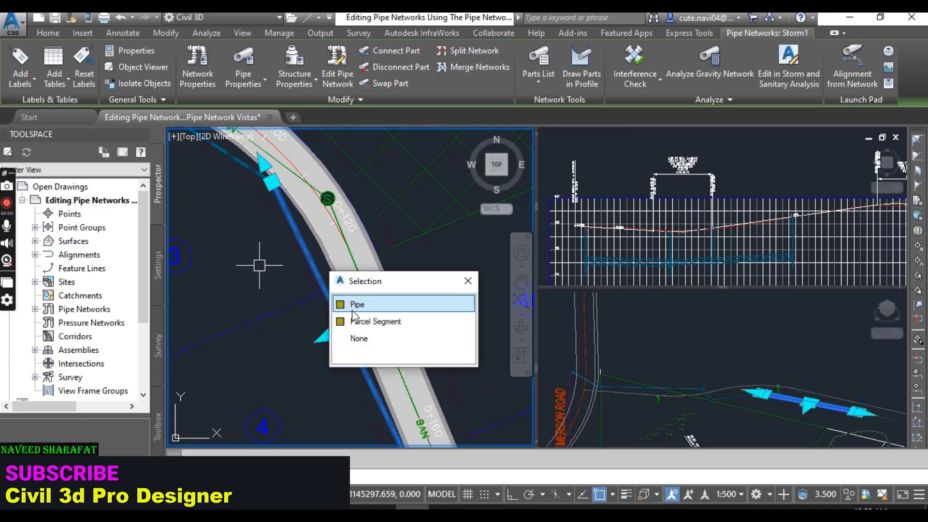
left_click(345, 306)
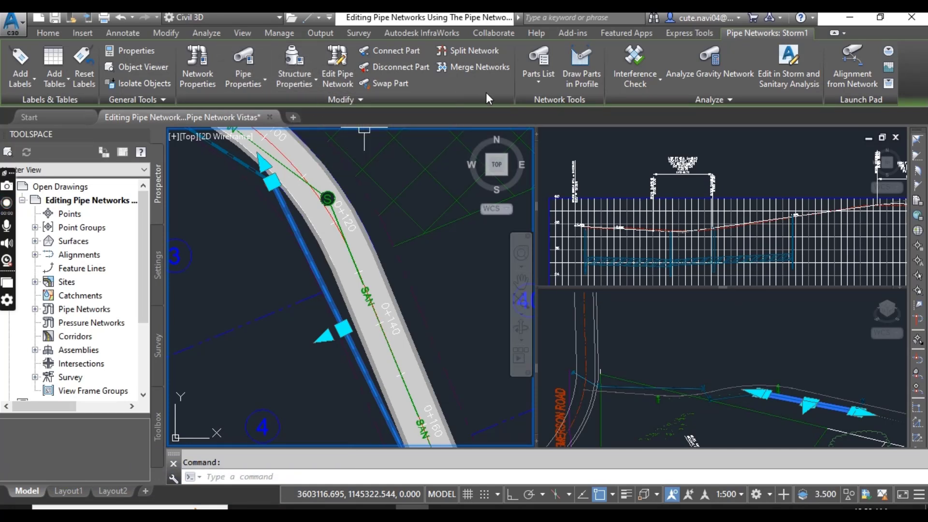
left_click(339, 83)
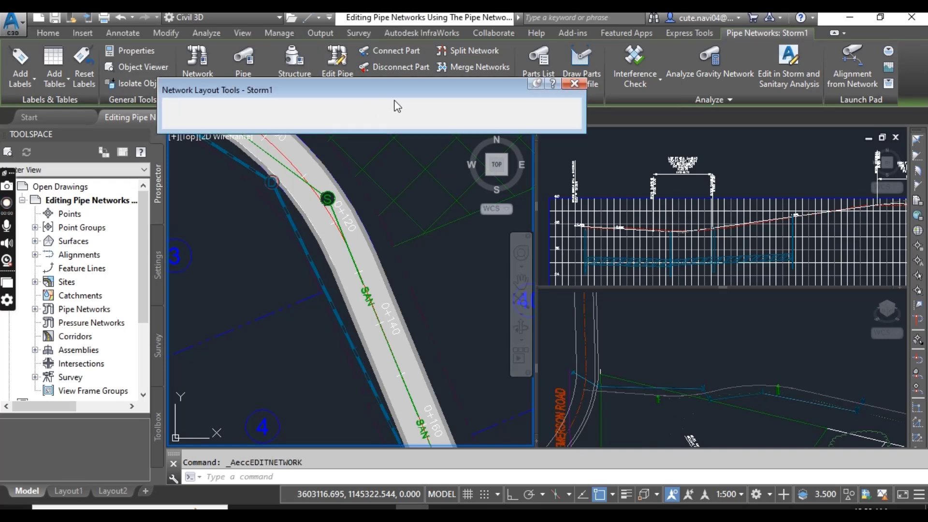
left_click_drag(392, 86, 413, 89)
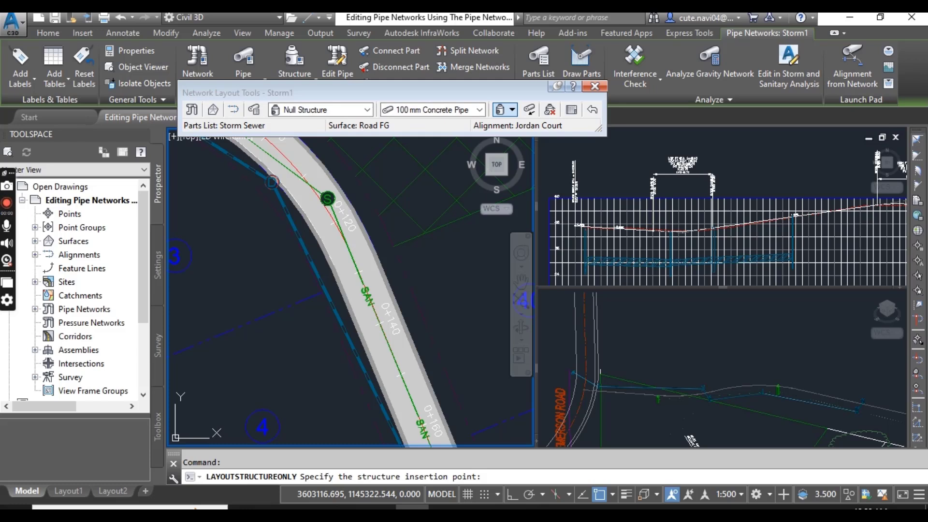
Open the Panorama Structures vista and select the four rectangular structure rows.
left_click(572, 110)
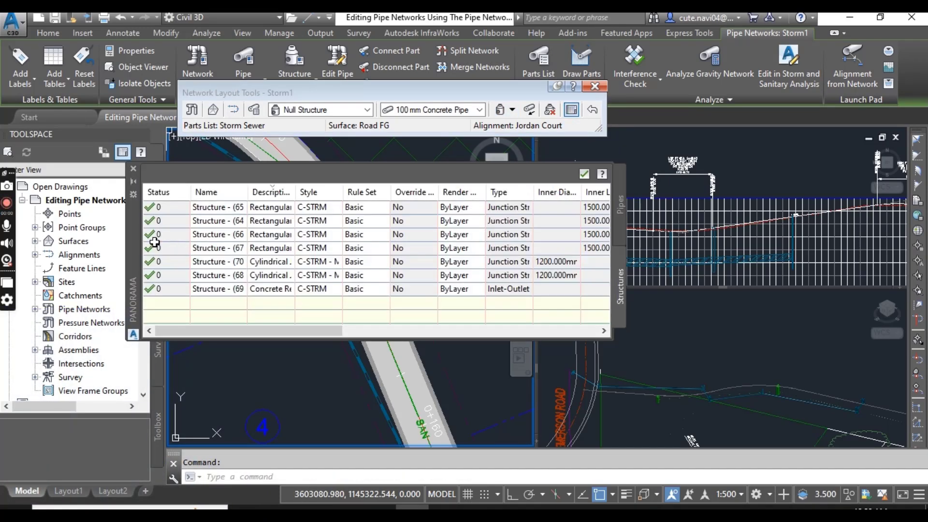
mouse_move(129, 221)
left_mouse_down()
mouse_move(164, 214)
mouse_move(147, 205)
left_mouse_up()
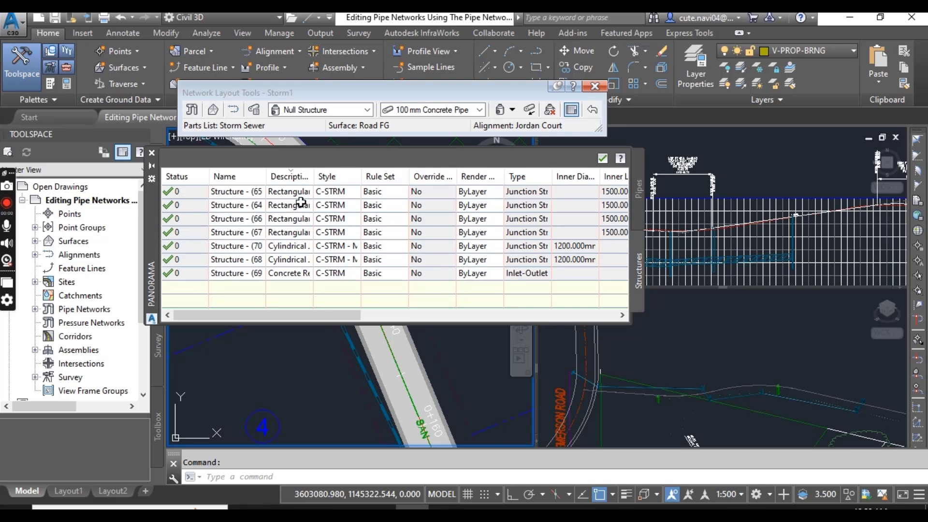
left_click(290, 192)
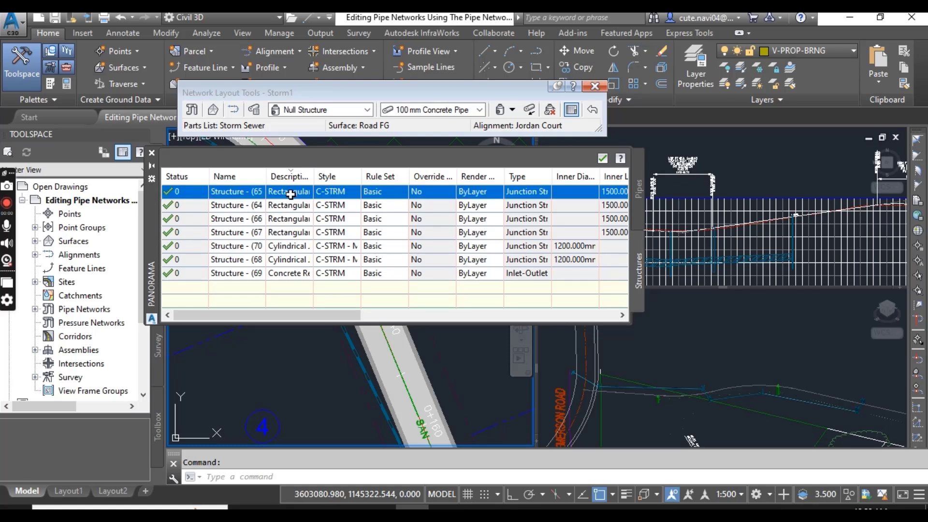
left_click(289, 233, "shift")
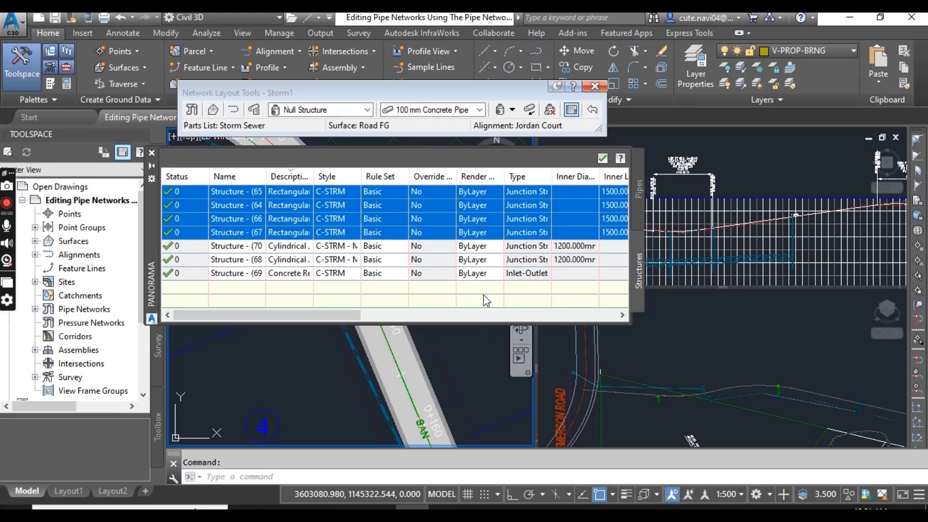
Enter INLET as the Description of the four rectangular structures.
right_click(292, 181)
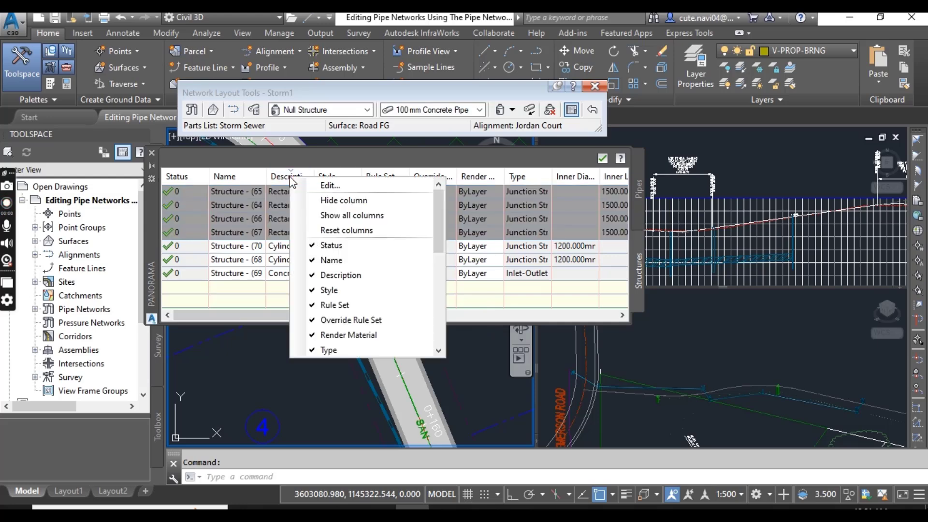
left_click(322, 189)
left_click(300, 193)
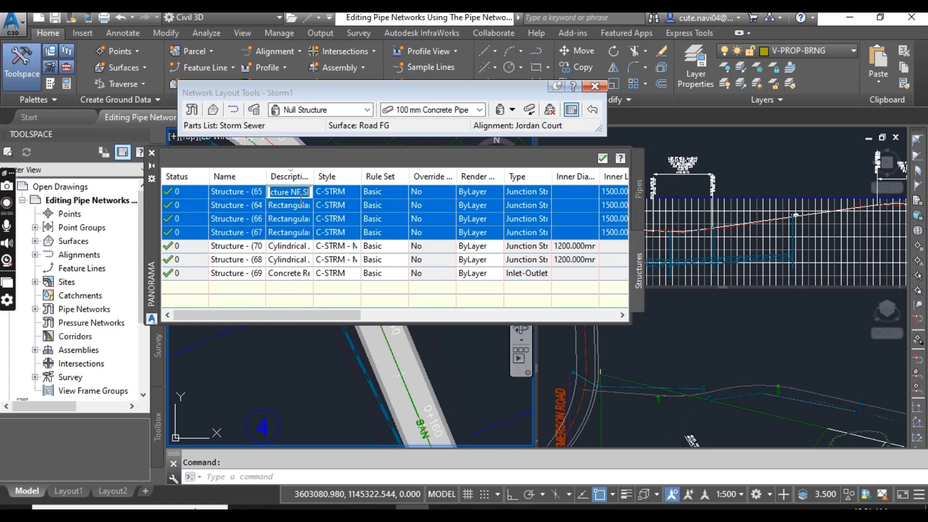
type("INLET")
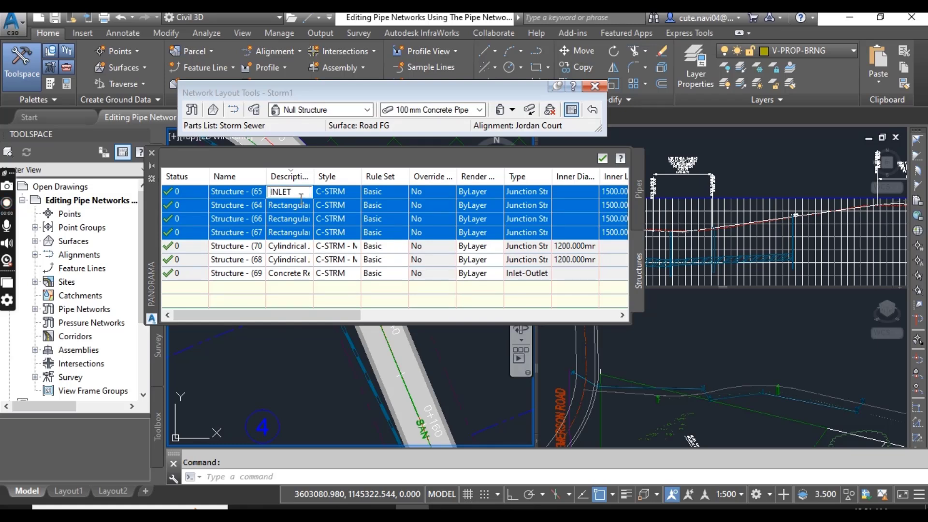
key("Return")
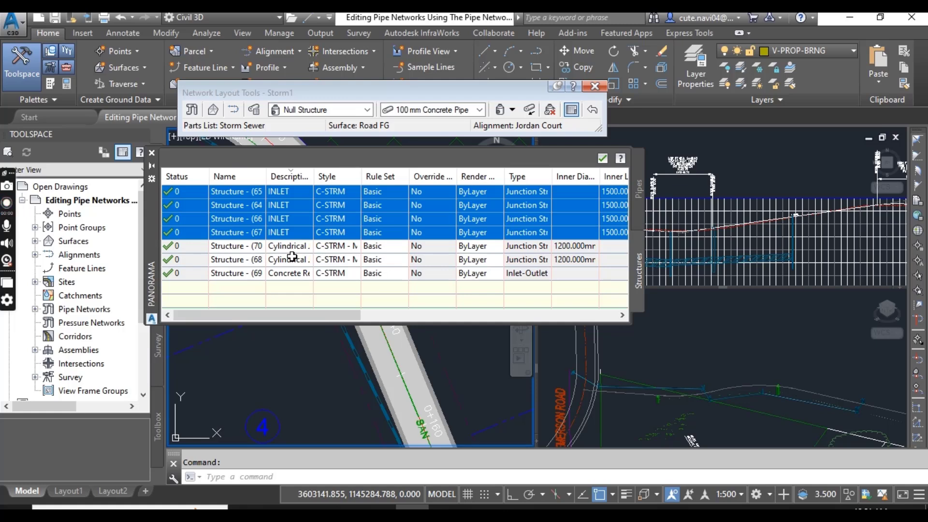
Describe the two cylindrical junction structures as MANHOLE.
left_click(290, 248)
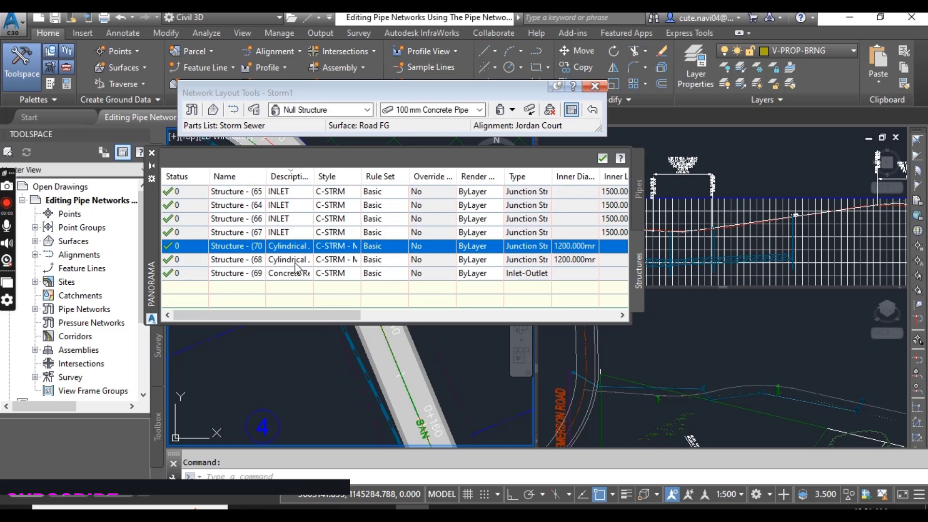
left_click(296, 264, "shift")
left_click(289, 175)
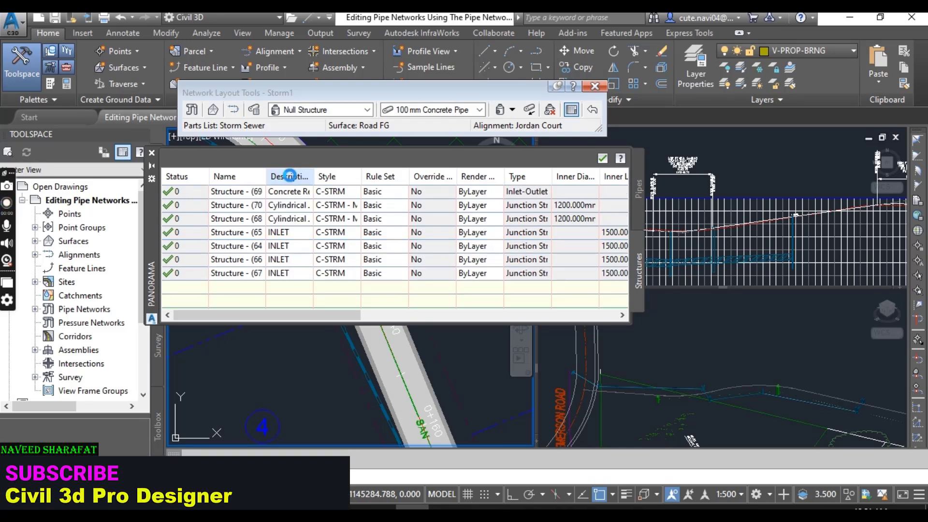
left_click(293, 209)
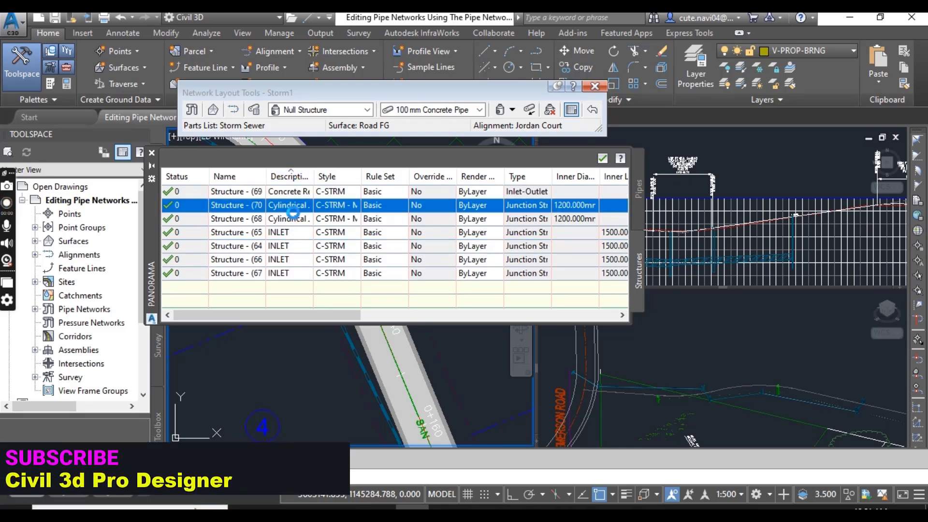
right_click(304, 187)
left_click(322, 191)
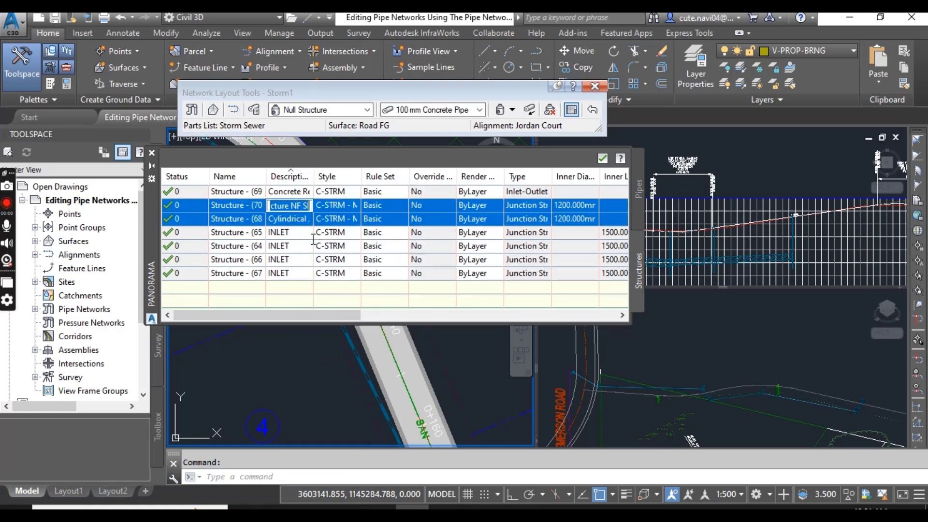
type("MANH")
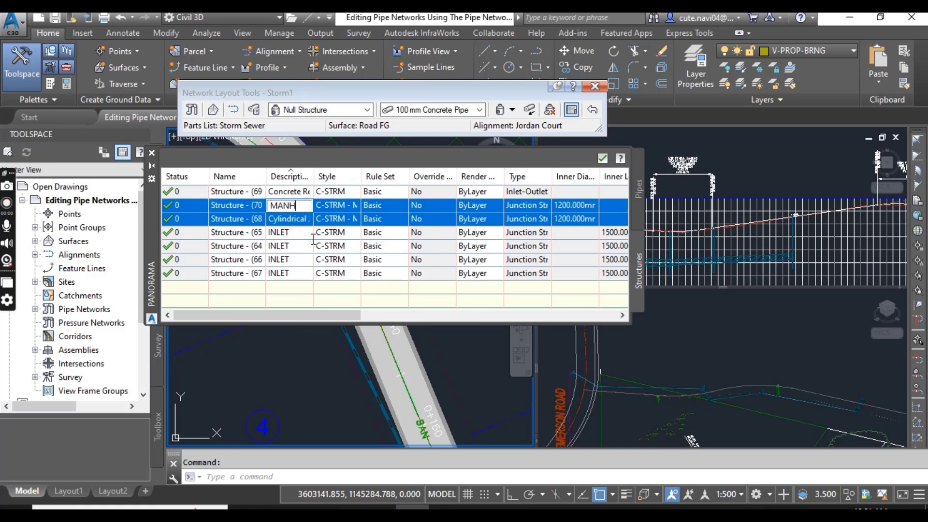
type("OLE")
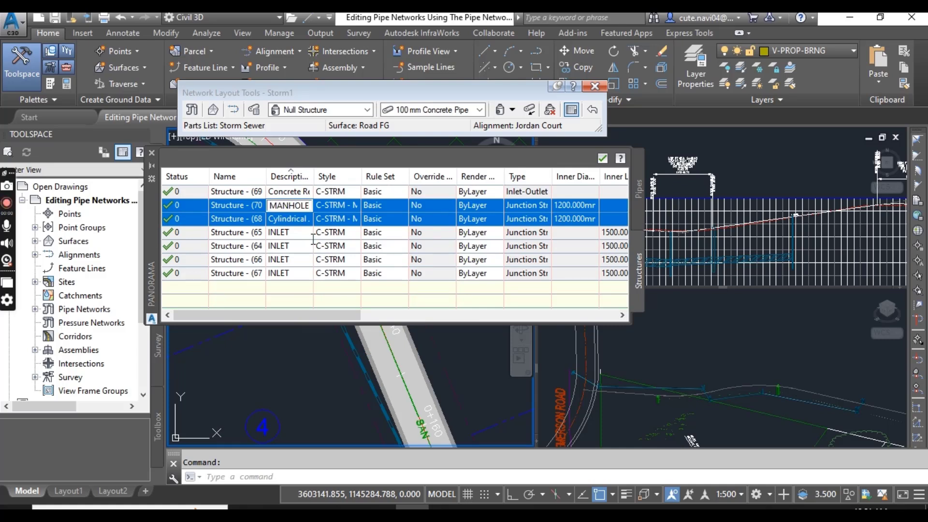
key("Return")
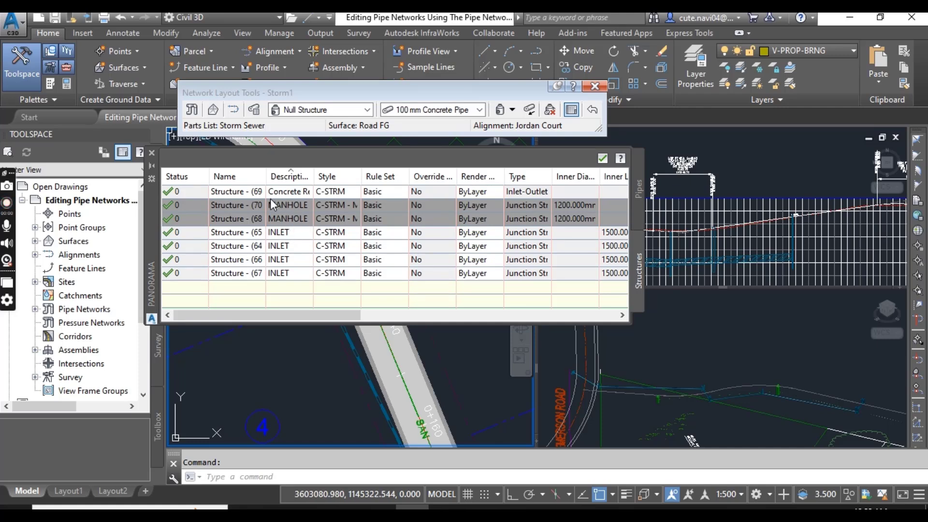
Change the inlet-outlet structure's Description to ENDWALL.
left_click(297, 193)
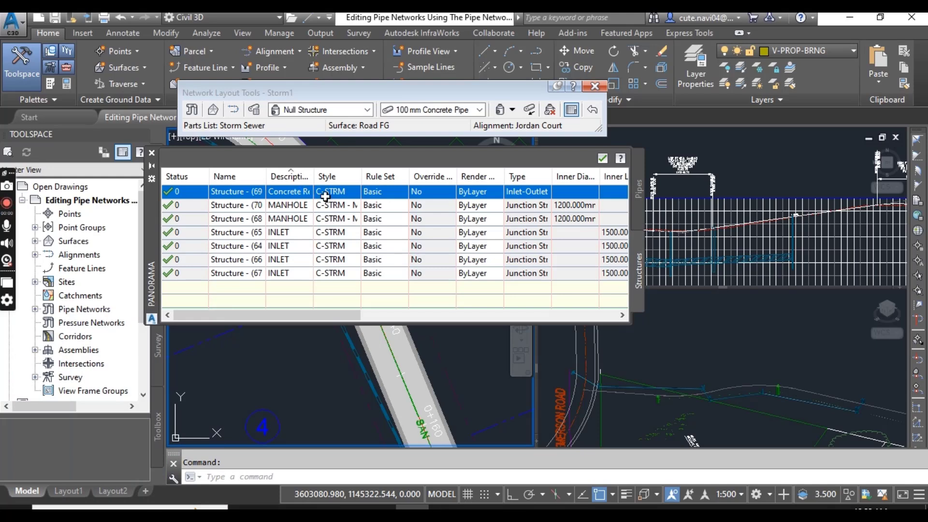
left_click(297, 191)
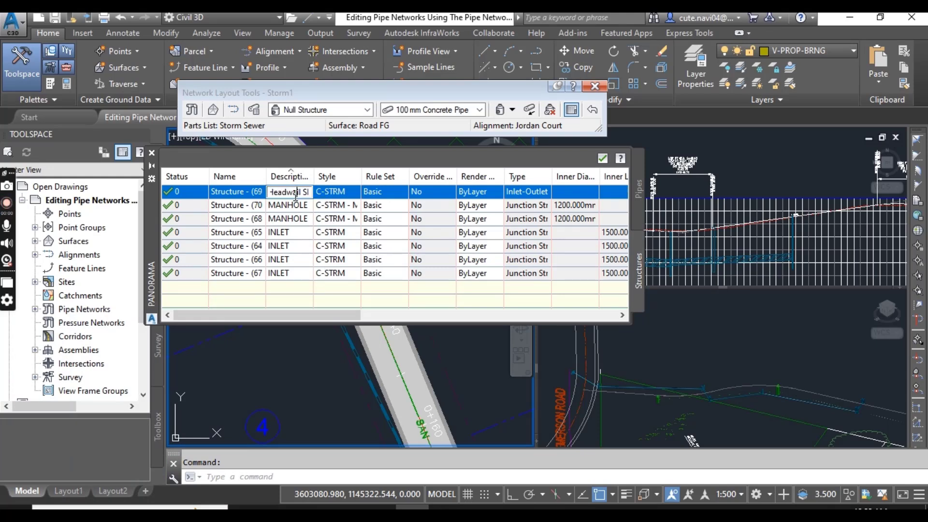
key("ctrl+a")
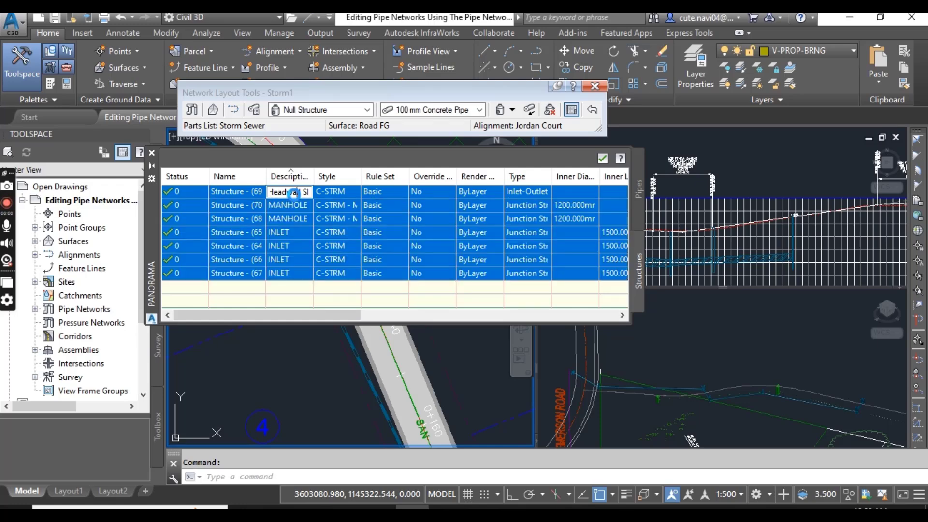
left_click(292, 233)
left_click(296, 189)
left_click(296, 190)
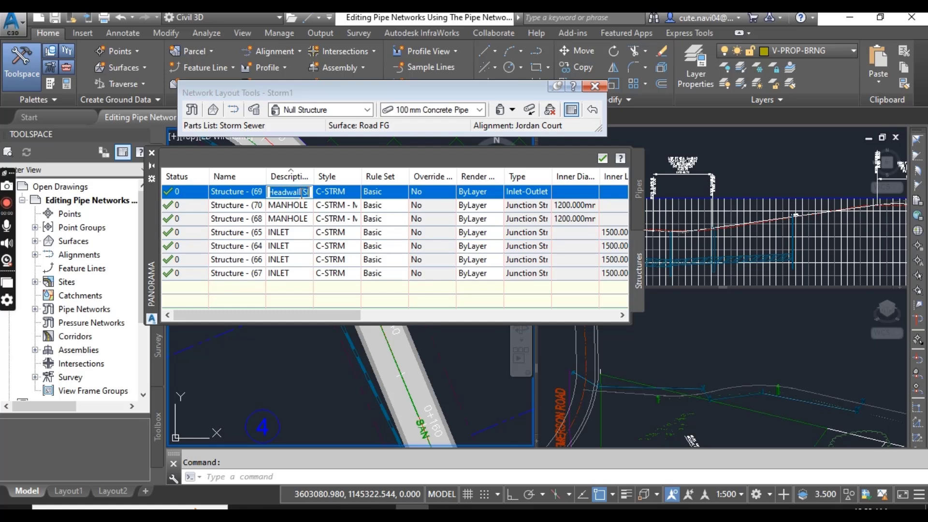
type("ENDWALL")
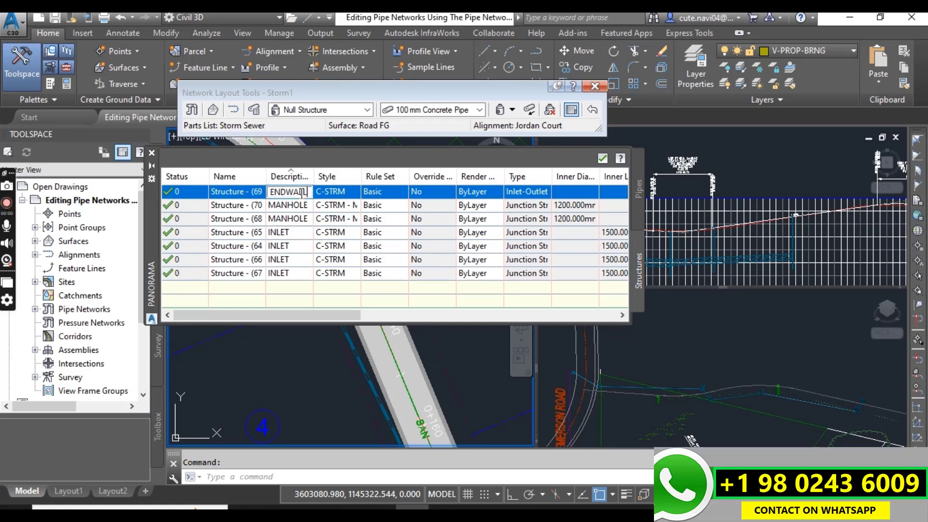
key("Return")
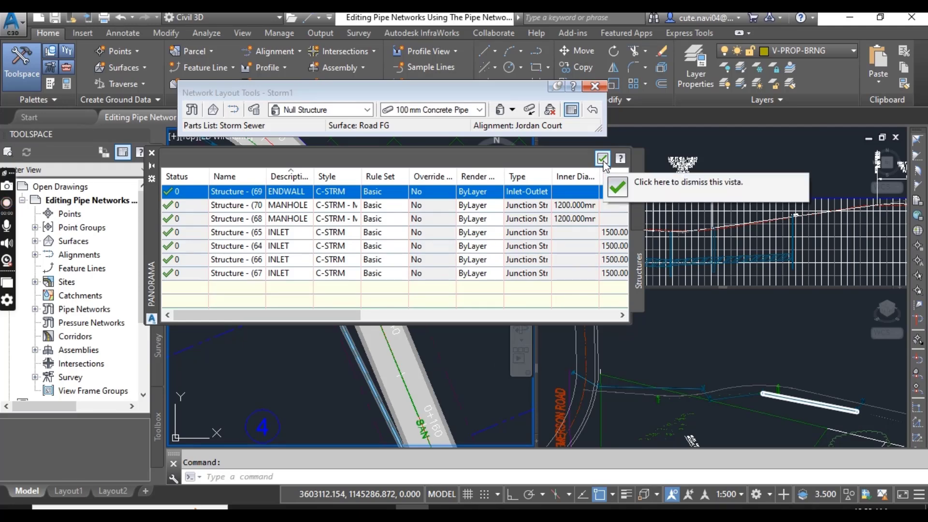
Close the Structures vista and select all six pipe rows.
left_click(603, 159)
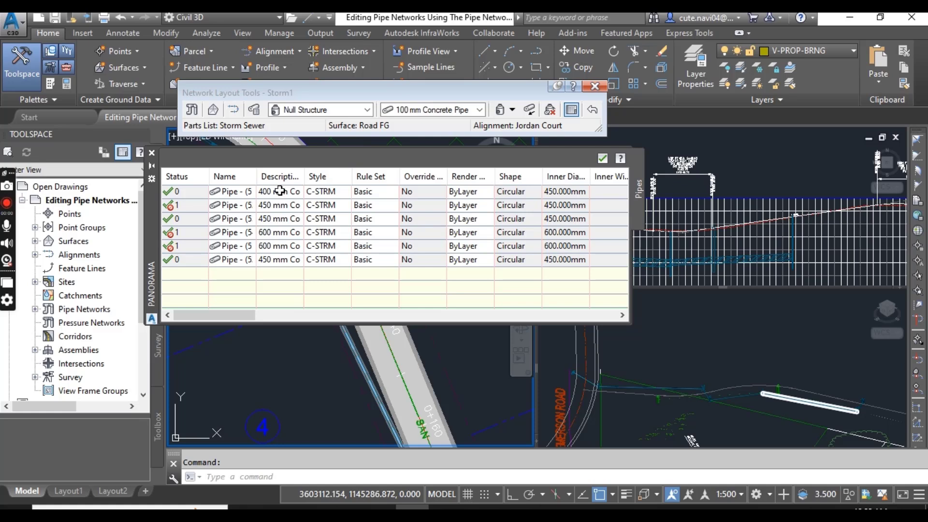
left_click(245, 191)
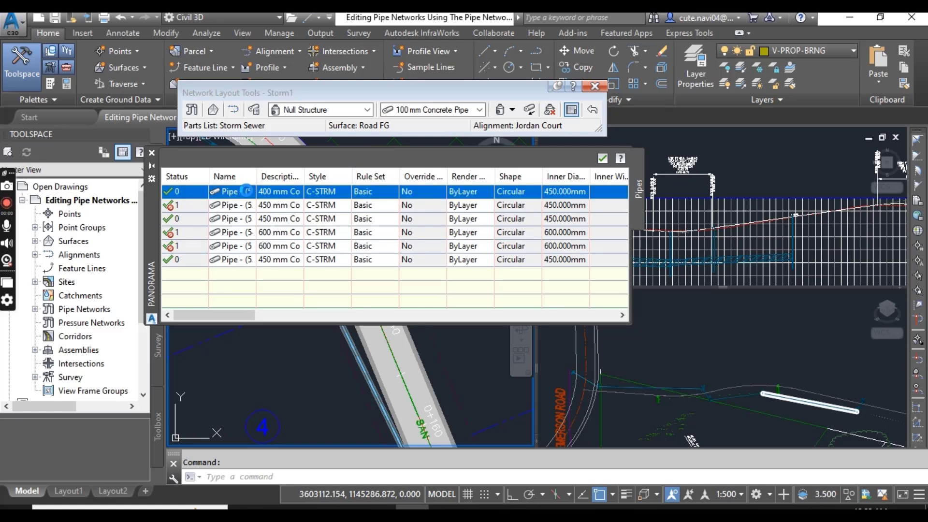
left_click(248, 260, "shift")
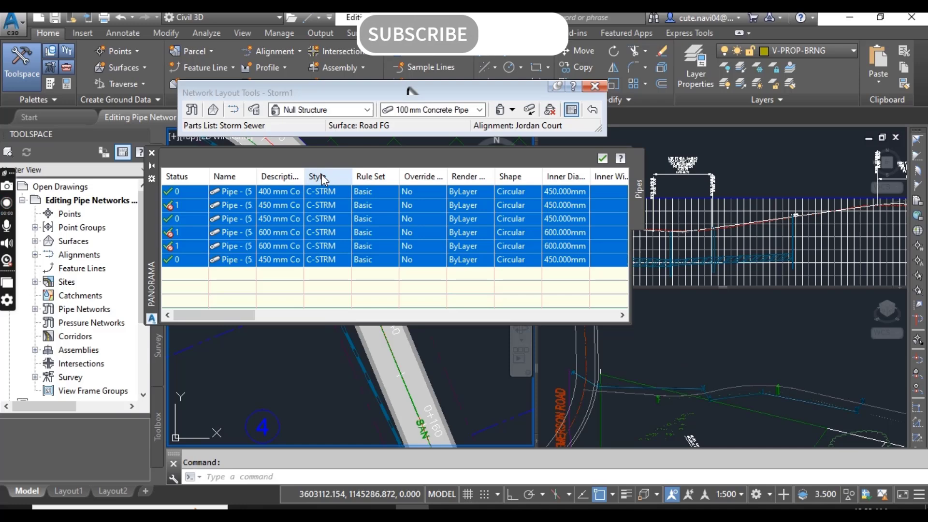
Apply the C-STRM - Walls in Profile style to all six selected pipes.
right_click(322, 178)
left_click(370, 184)
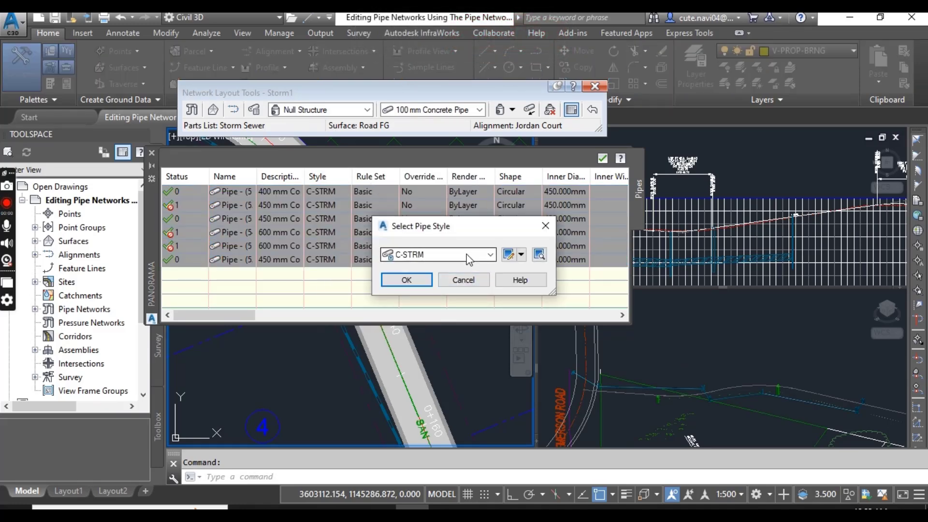
left_click(479, 256)
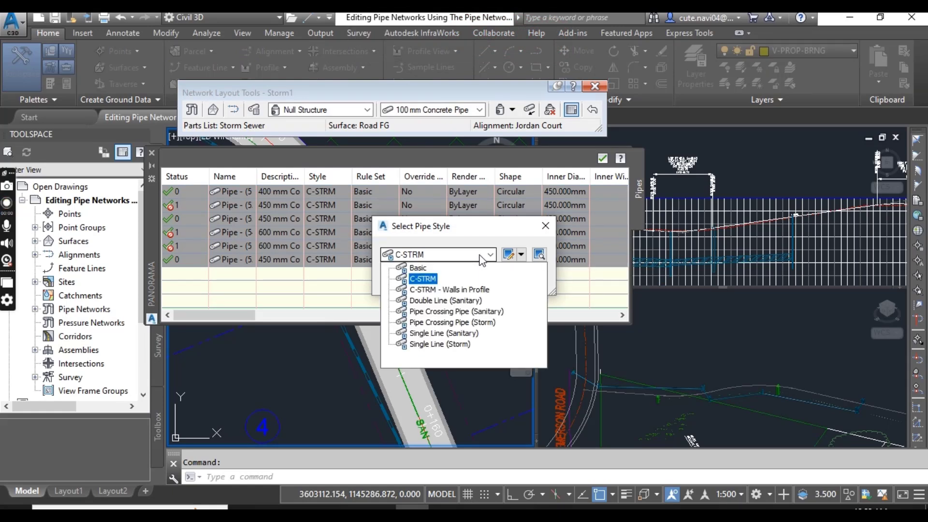
left_click(447, 289)
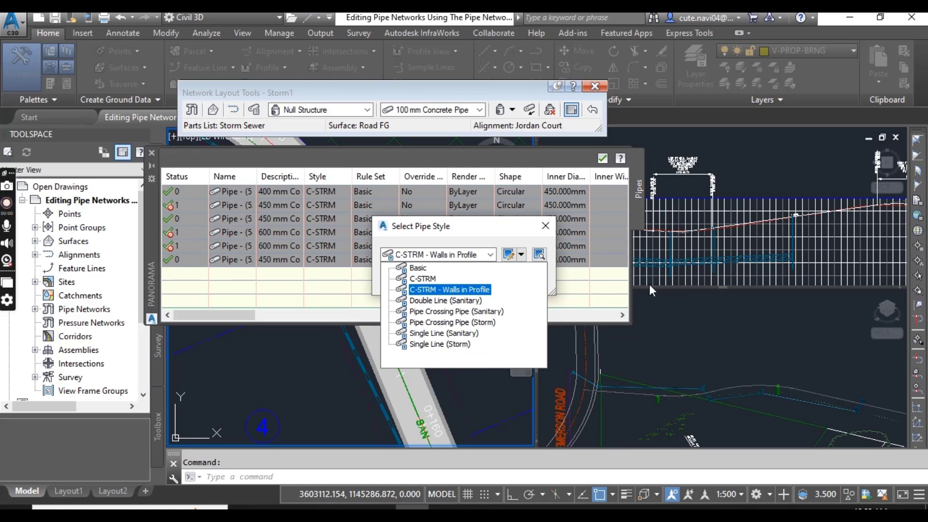
left_click(459, 289)
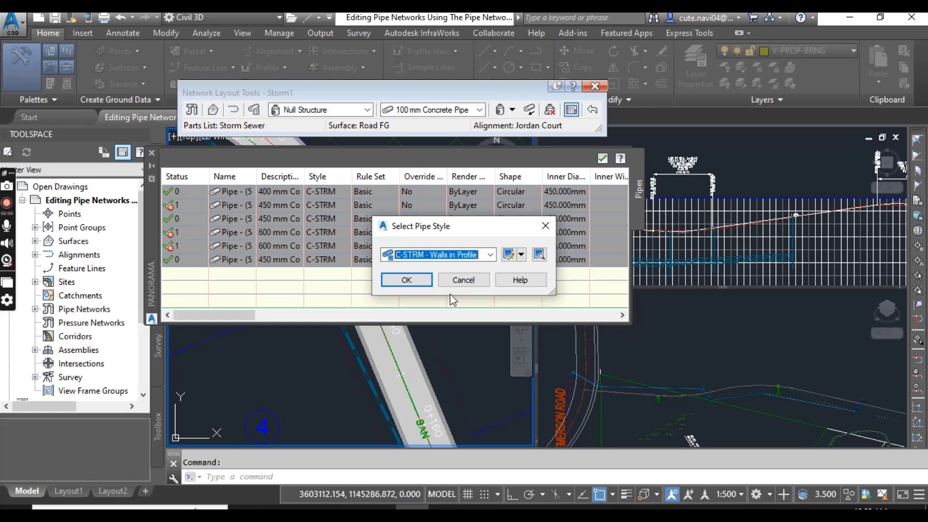
left_click(406, 280)
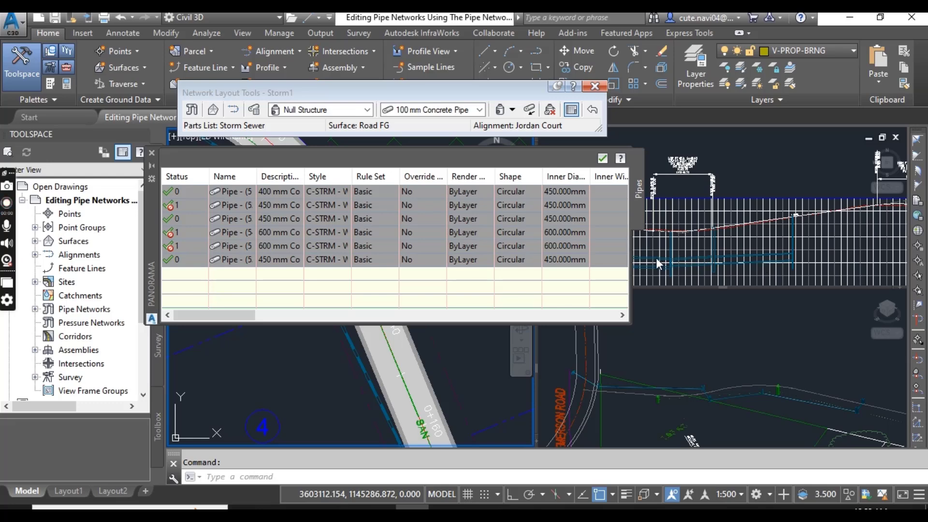
Close the Pipes vista and zoom and pan the profile view to inspect the pipe walls.
left_click(272, 264, "shift")
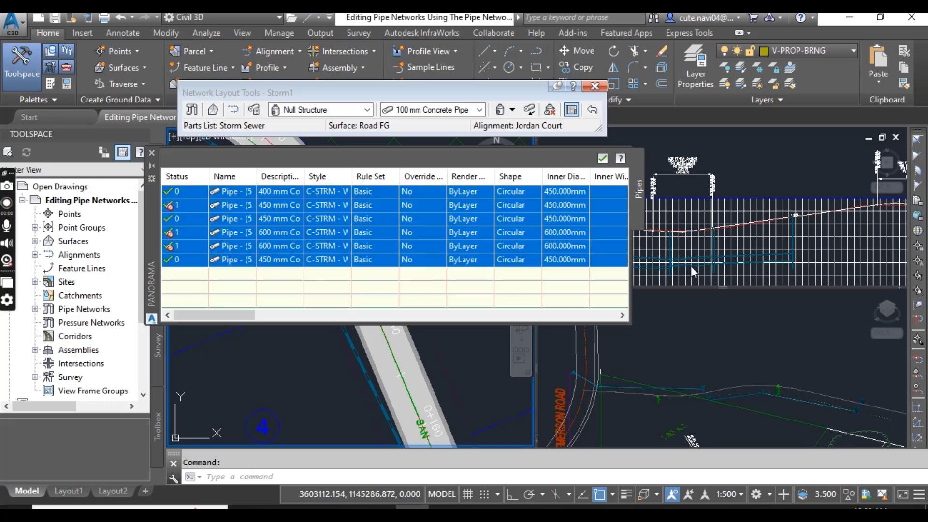
left_click(602, 158)
left_click(765, 180)
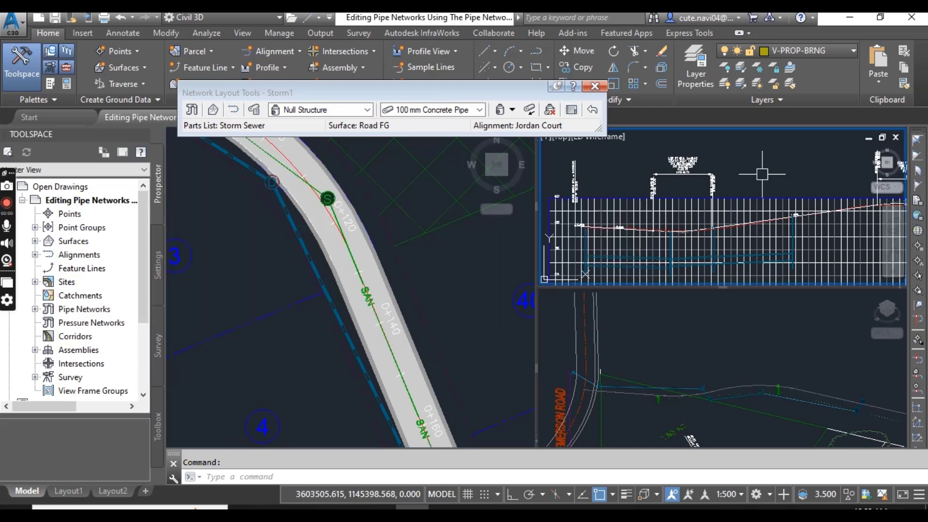
scroll(710, 253, "up", 3)
scroll(767, 263, "up", 3)
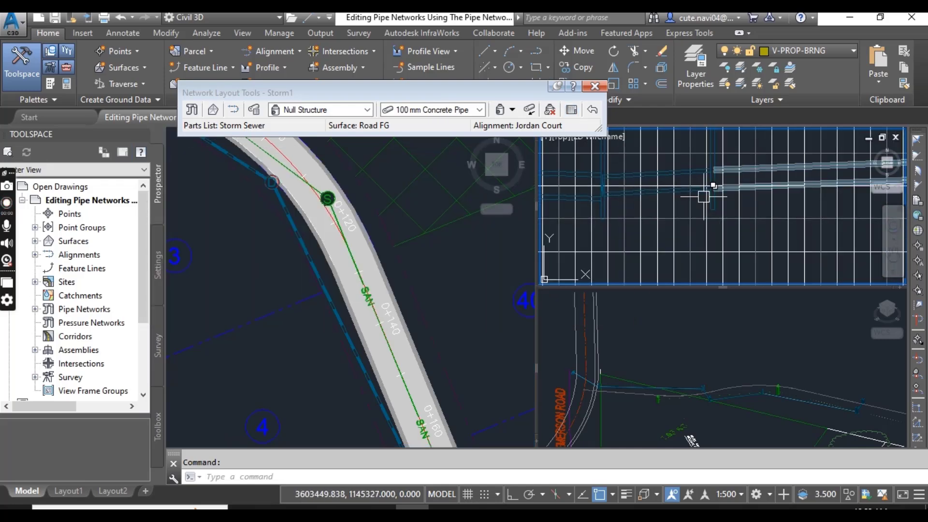
scroll(614, 234, "up", 2)
scroll(693, 223, "up", 2)
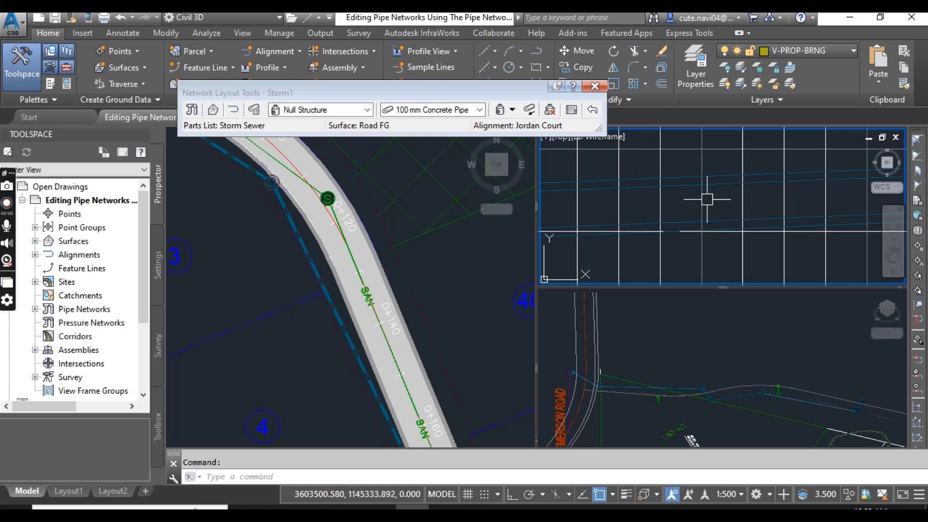
middle_click_drag(666, 199, 698, 203)
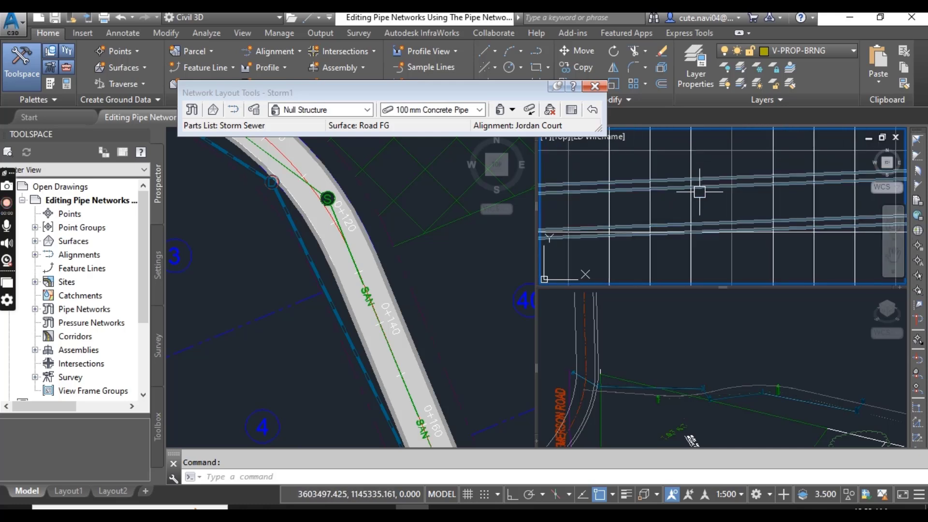
scroll(698, 191, "down", 2)
scroll(682, 208, "down", 1)
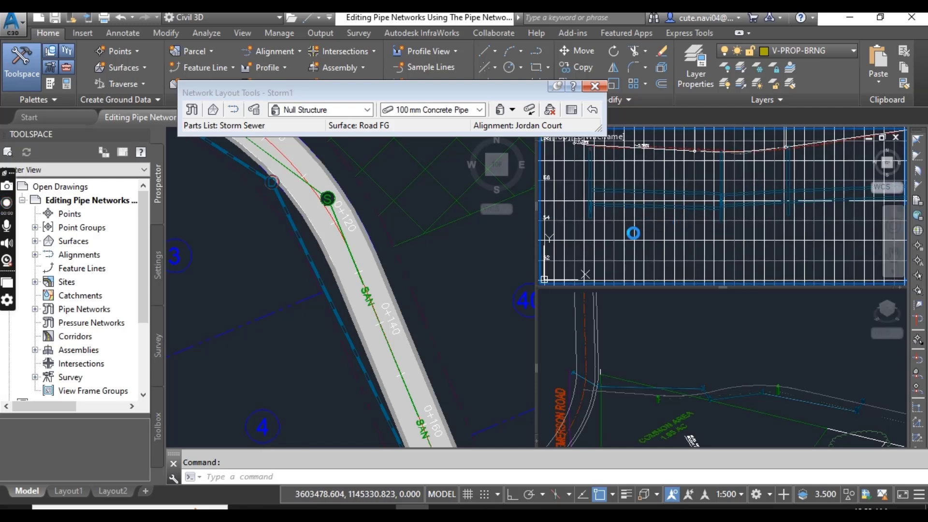